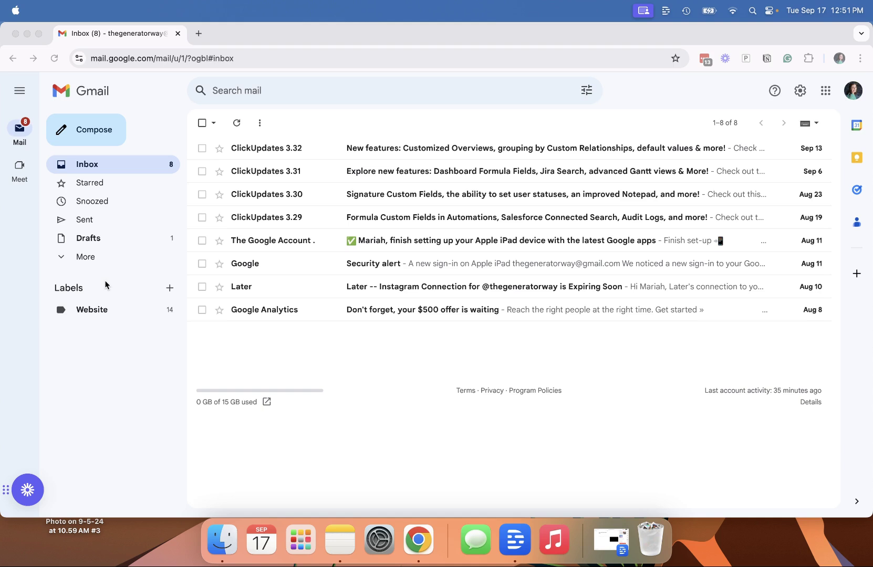
- Add a new label named 'ClickUp' from the Labels + button
{"action": "left_click", "coordinate": [169, 288]}
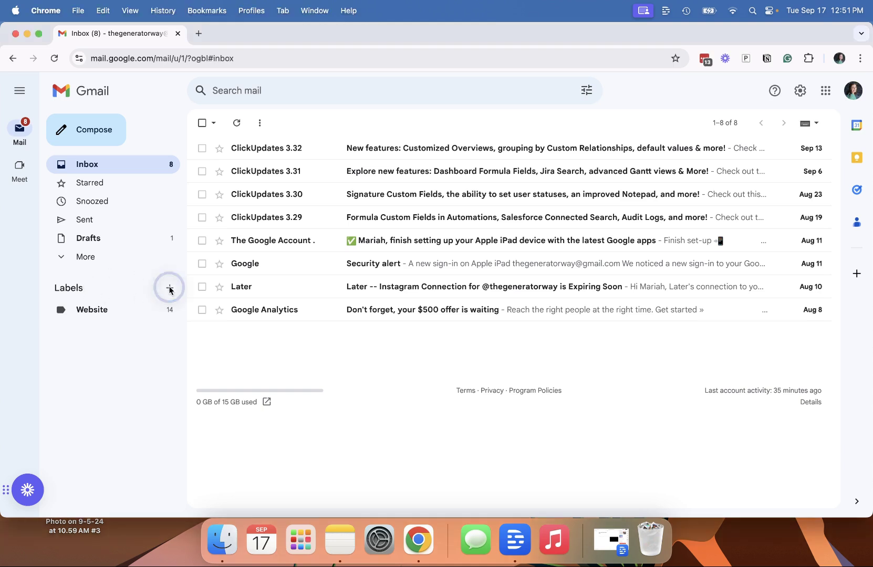
{"action": "left_click", "coordinate": [169, 288]}
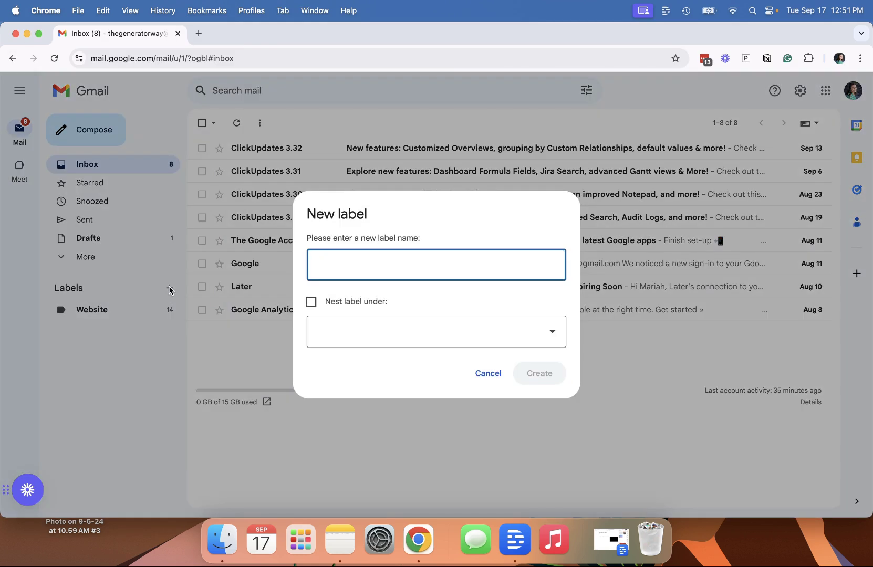
{"action": "type", "text": "C"}
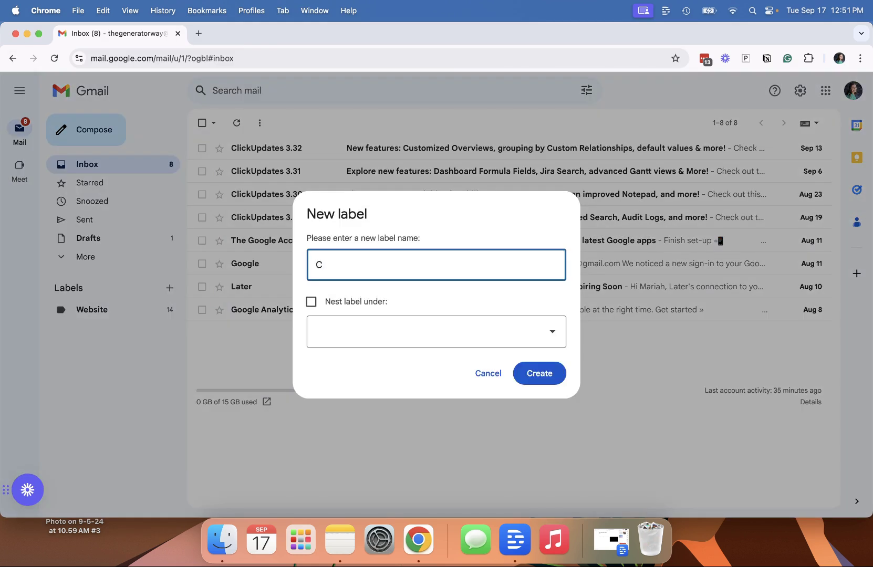
{"action": "type", "text": "lickUp"}
{"action": "key", "text": "Return"}
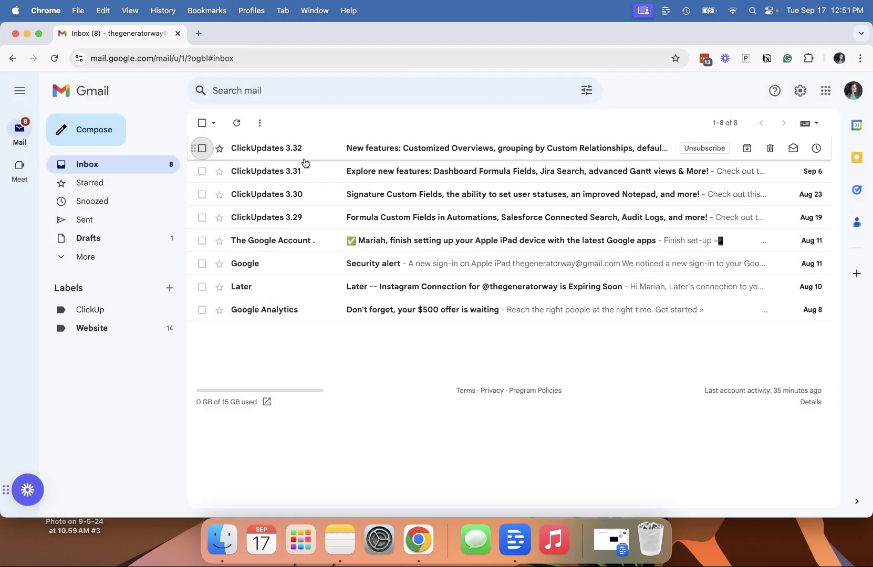
- Move the ClickUpdates 3.32 email into the ClickUp label
{"action": "left_click", "coordinate": [268, 157]}
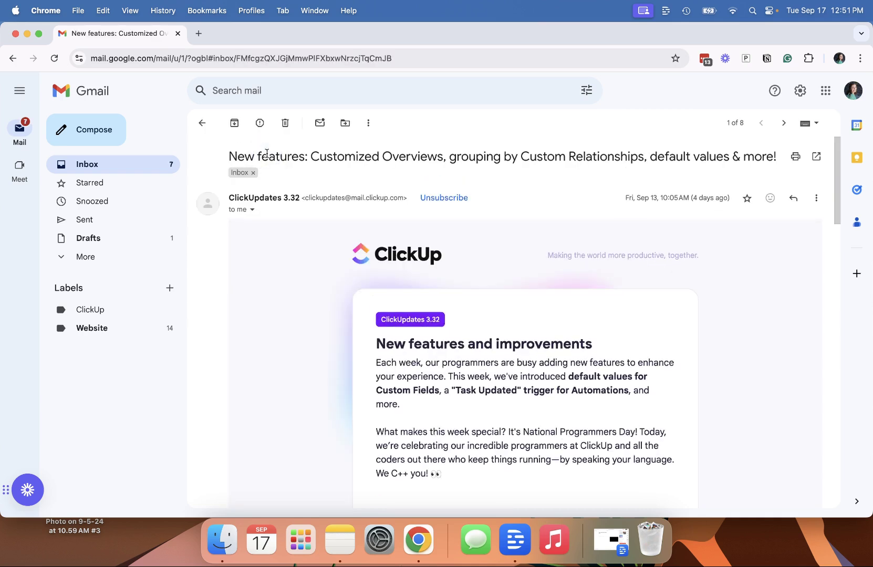
{"action": "left_click", "coordinate": [346, 126]}
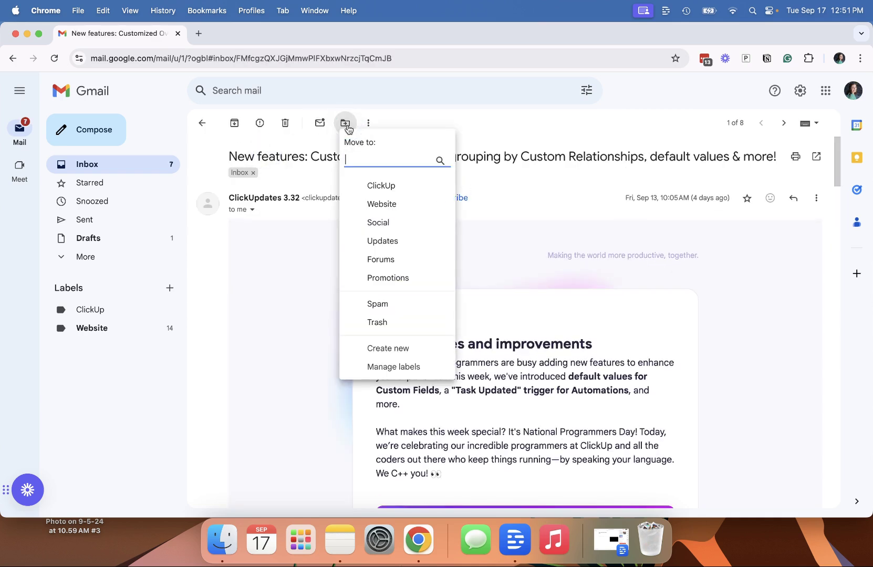
{"action": "left_click", "coordinate": [390, 190]}
{"action": "left_click", "coordinate": [95, 312]}
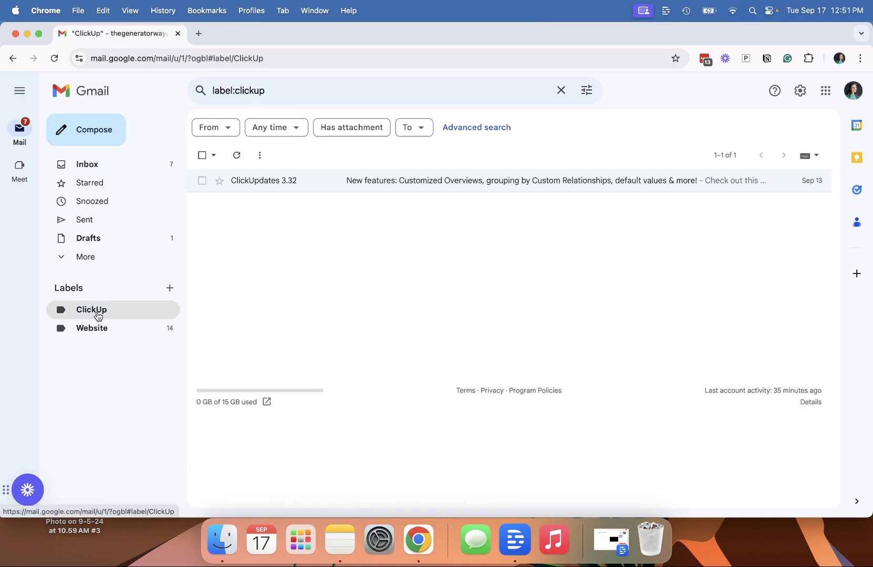
{"action": "left_click", "coordinate": [99, 164]}
- Apply the ClickUp label to the 'Explore new features' (ClickUpdates 3.31) email
{"action": "left_click", "coordinate": [315, 180]}
{"action": "left_click", "coordinate": [369, 123]}
{"action": "mouse_move", "coordinate": [425, 206]}
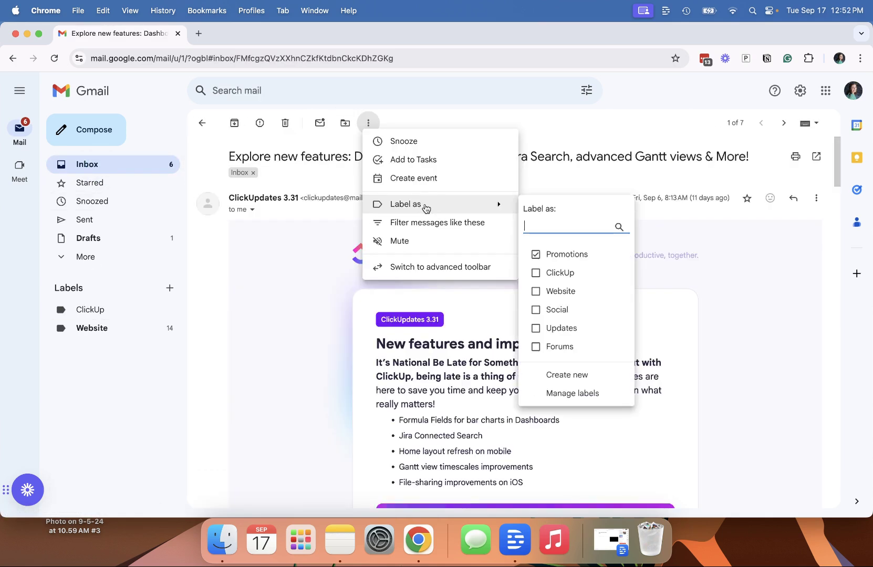
{"action": "left_click", "coordinate": [536, 274]}
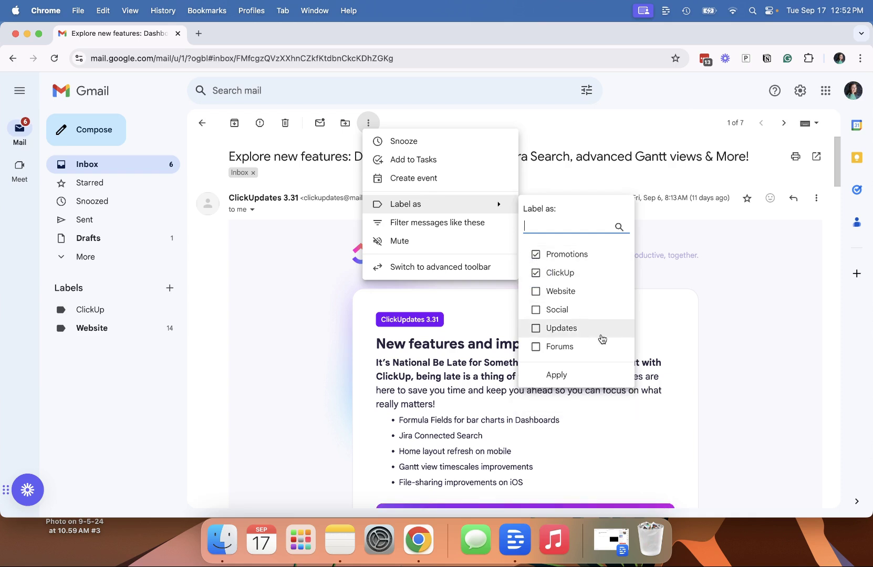
{"action": "left_click", "coordinate": [561, 377]}
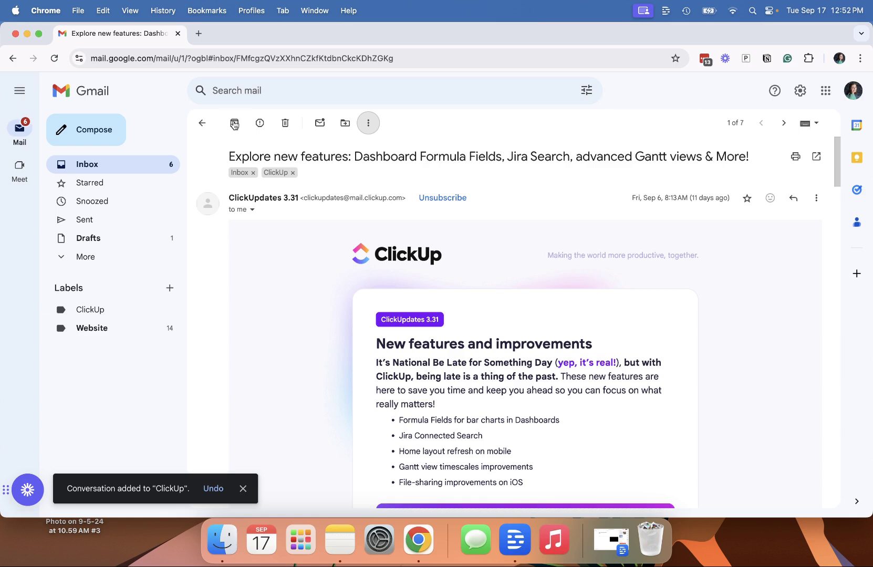
- Remove ClickUpdates 3.31 from the inbox and view the ClickUp label's emails
{"action": "left_click", "coordinate": [202, 124]}
{"action": "left_click", "coordinate": [275, 149]}
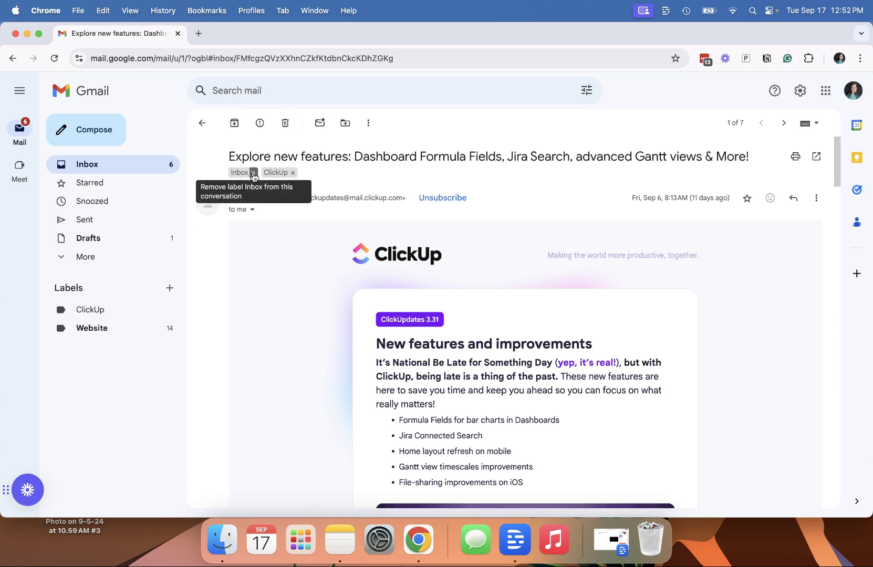
{"action": "left_click", "coordinate": [253, 173]}
{"action": "left_click", "coordinate": [201, 123]}
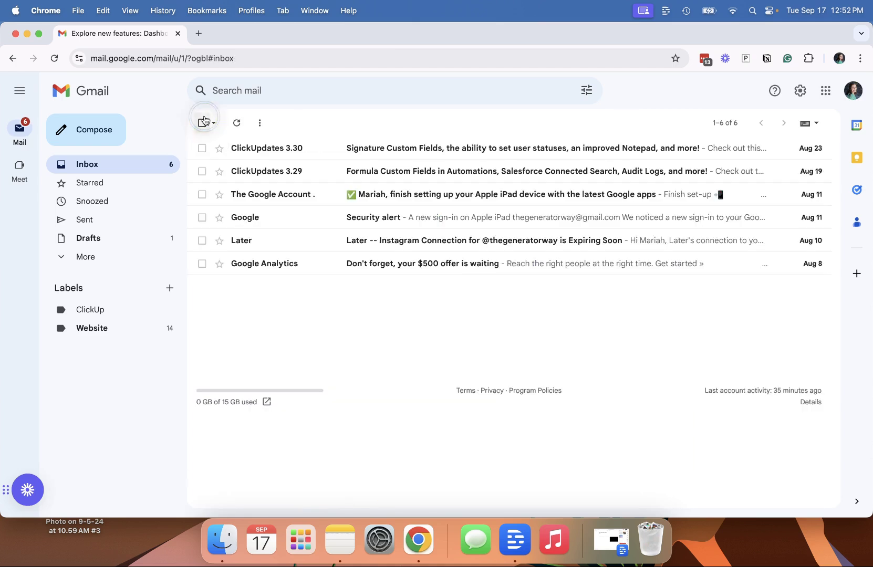
{"action": "left_click", "coordinate": [107, 307]}
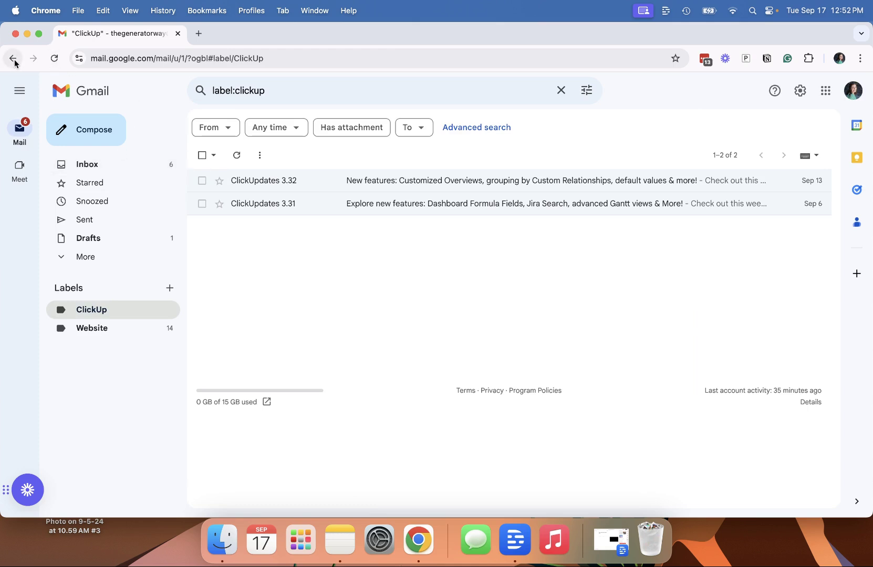
- Select ClickUpdates 3.30 and 3.29 together and move both into ClickUp
{"action": "left_click", "coordinate": [119, 163]}
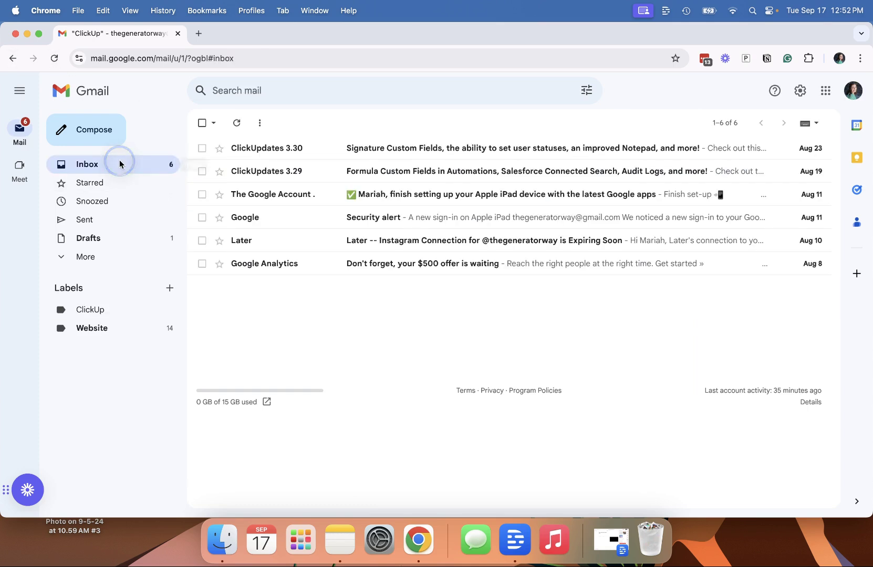
{"action": "left_click", "coordinate": [201, 149]}
{"action": "left_click", "coordinate": [201, 172]}
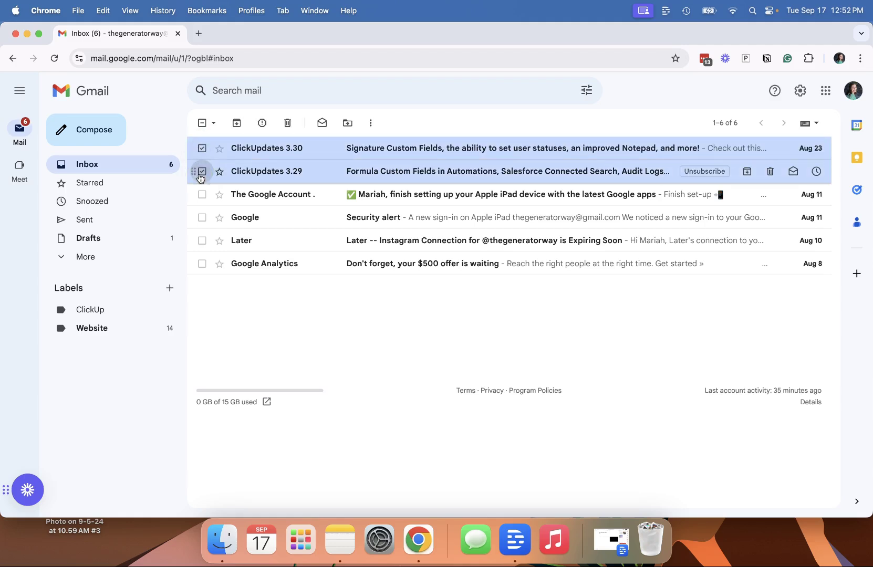
{"action": "left_click", "coordinate": [349, 124]}
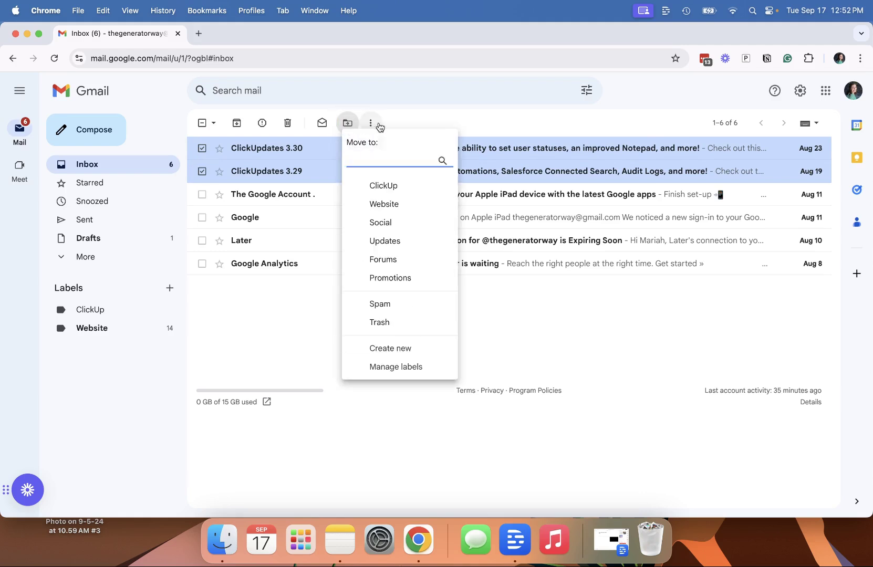
{"action": "left_click", "coordinate": [403, 187]}
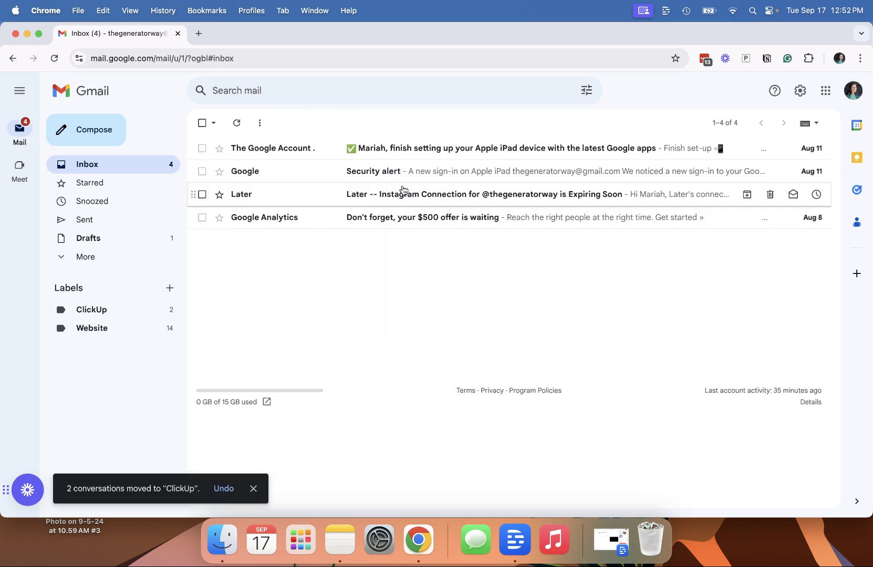
{"action": "left_click", "coordinate": [111, 311]}
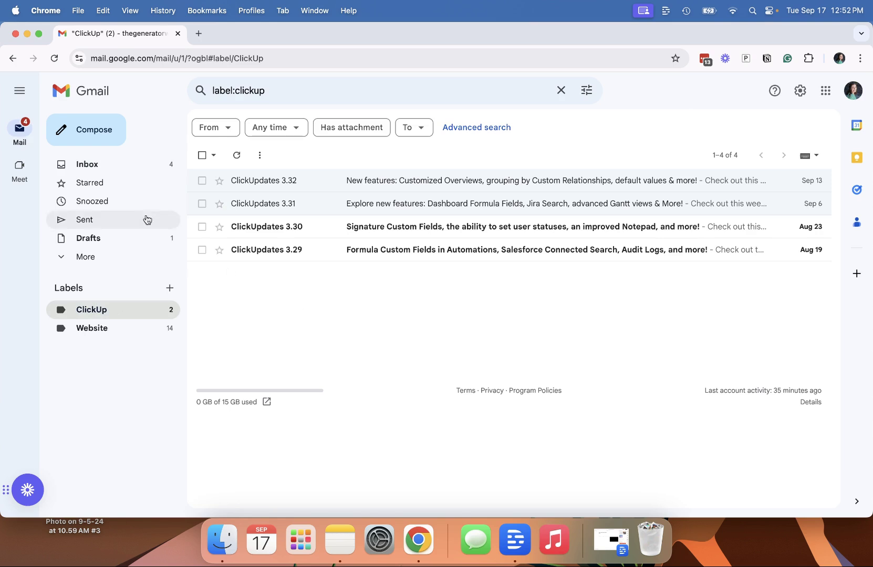
{"action": "left_click", "coordinate": [126, 163]}
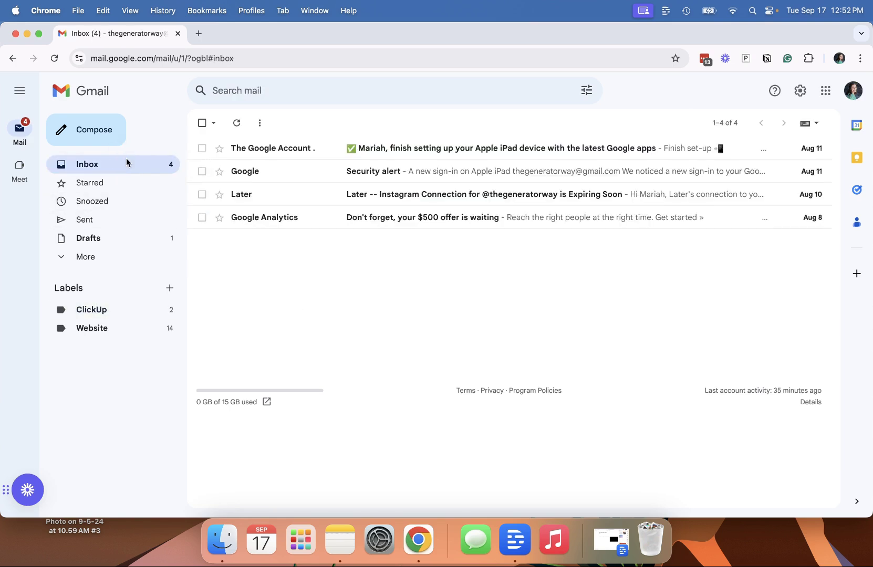
- Create a 'Google' label and drag the Security alert email into it
{"action": "left_click", "coordinate": [169, 288]}
{"action": "type", "text": "Google"}
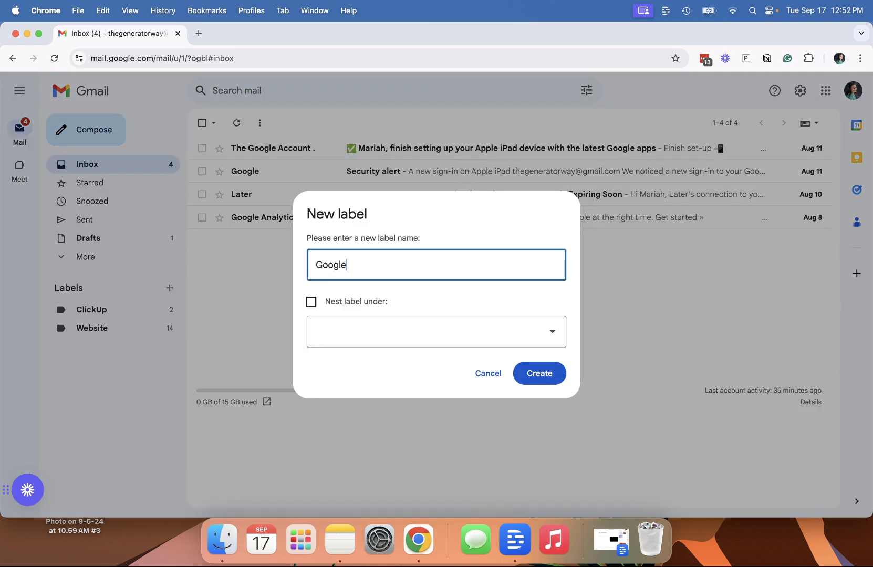
{"action": "left_click", "coordinate": [547, 376]}
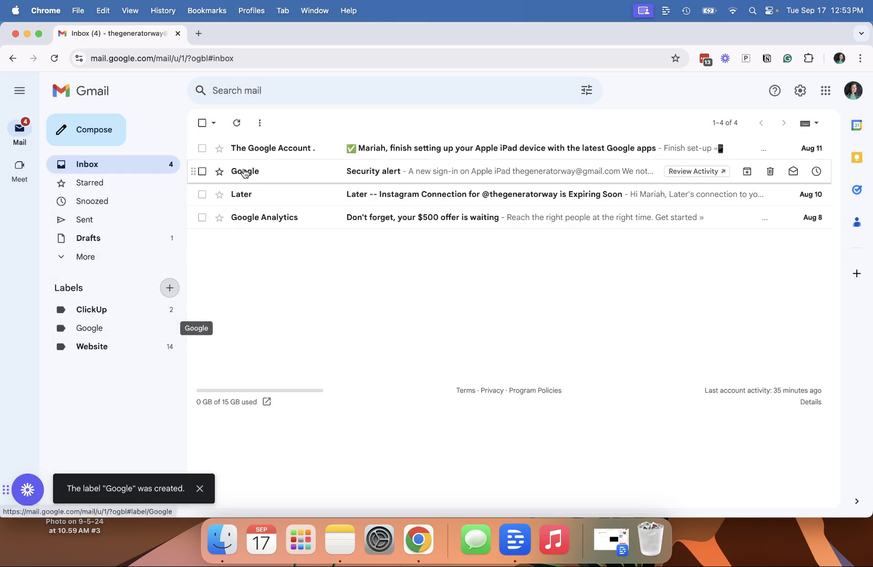
{"action": "left_click_drag", "start_coordinate": [255, 174], "coordinate": [108, 328]}
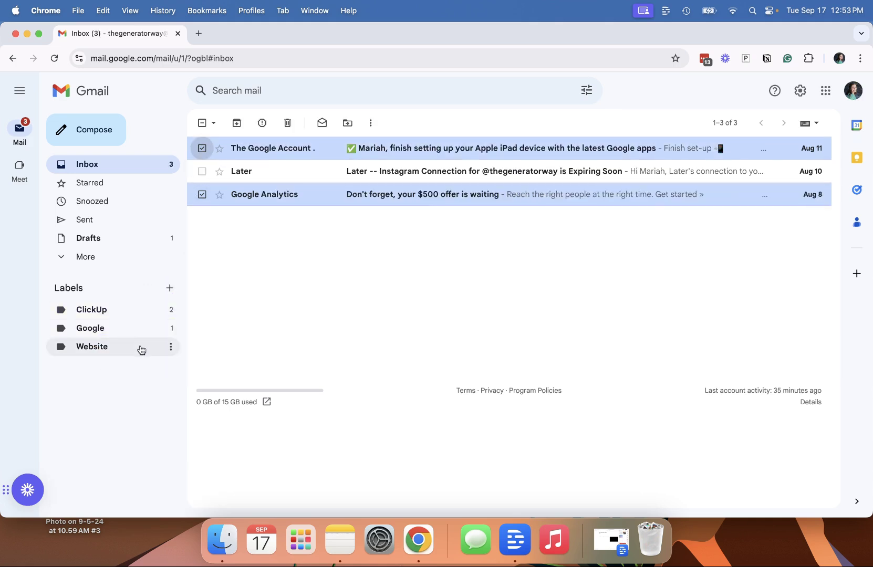
- Move the two selected Google emails into the ClickUp label
{"action": "left_click", "coordinate": [352, 123]}
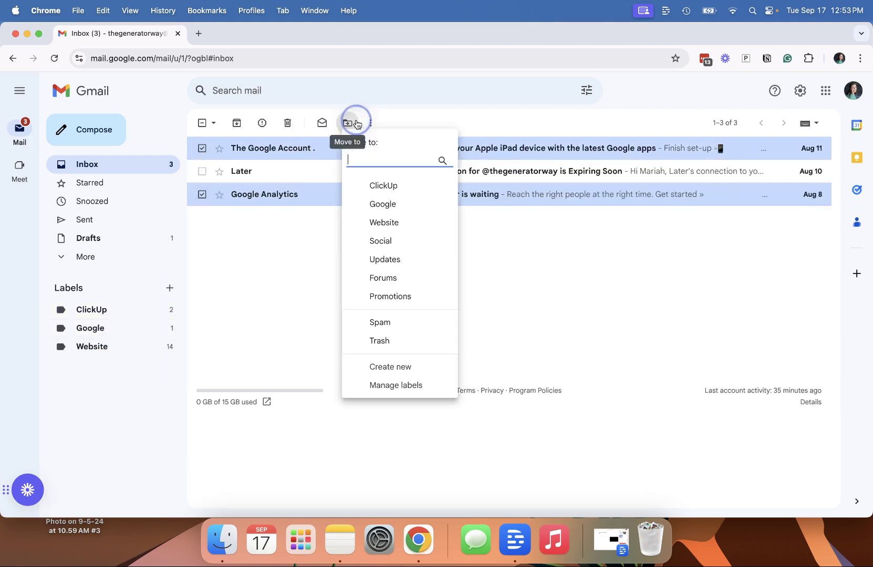
{"action": "left_click", "coordinate": [378, 186]}
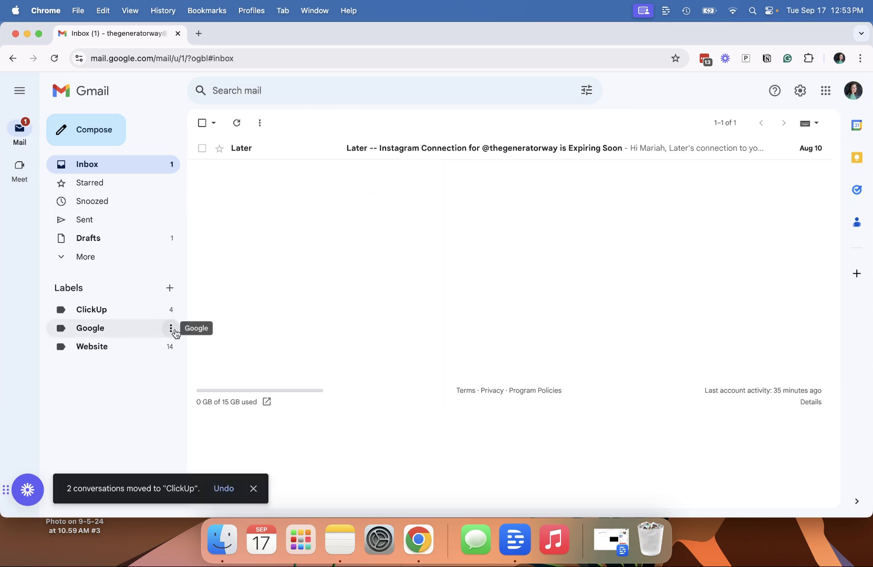
{"action": "left_click", "coordinate": [171, 329]}
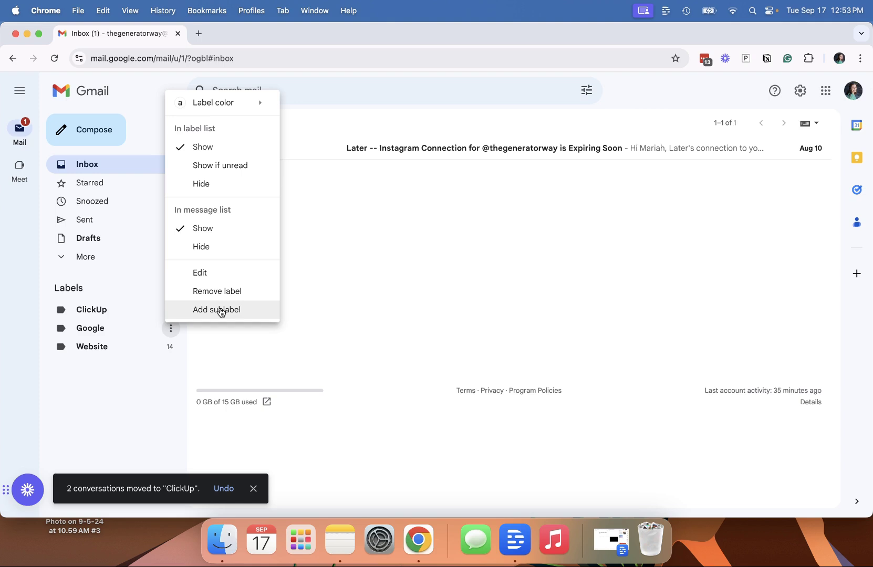
- Add a 'Later' sublabel under Google and drag the Later email into it
{"action": "left_click", "coordinate": [220, 311]}
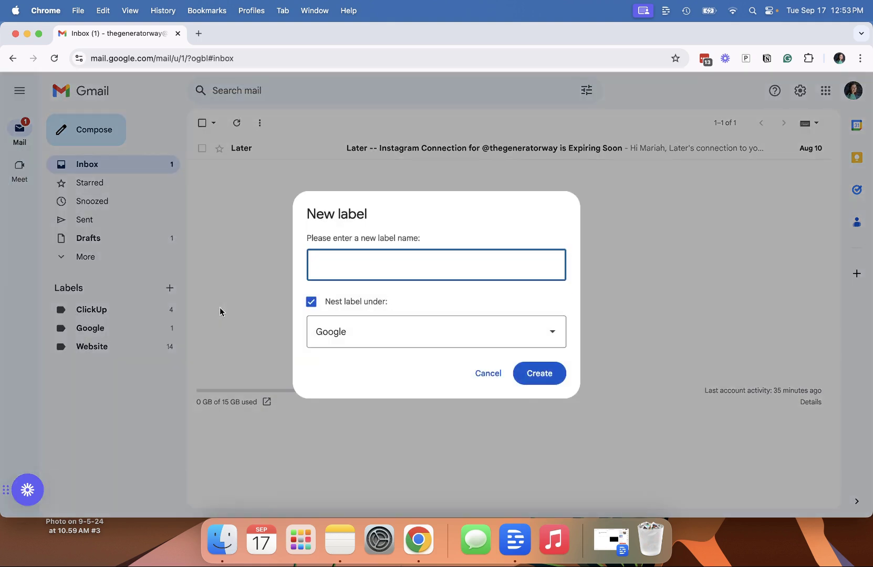
{"action": "type", "text": "Later"}
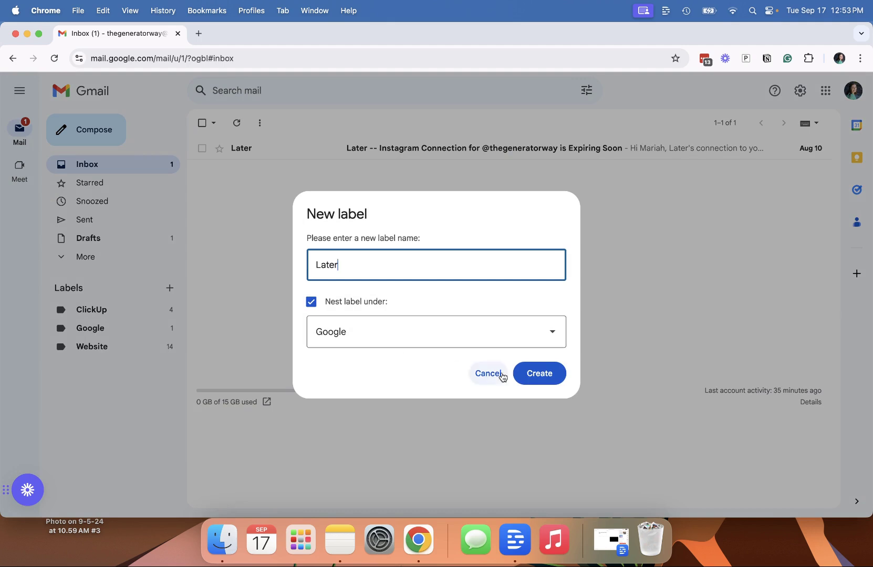
{"action": "left_click", "coordinate": [551, 374]}
{"action": "left_click_drag", "start_coordinate": [315, 148], "coordinate": [93, 351]}
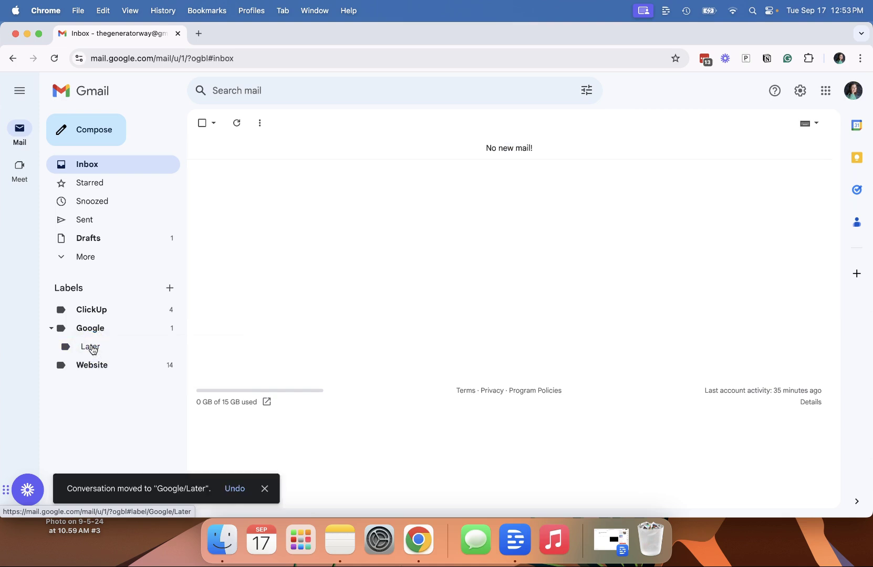
- Create a 'Trello' label with Nest label under set to Google
{"action": "left_click", "coordinate": [169, 289]}
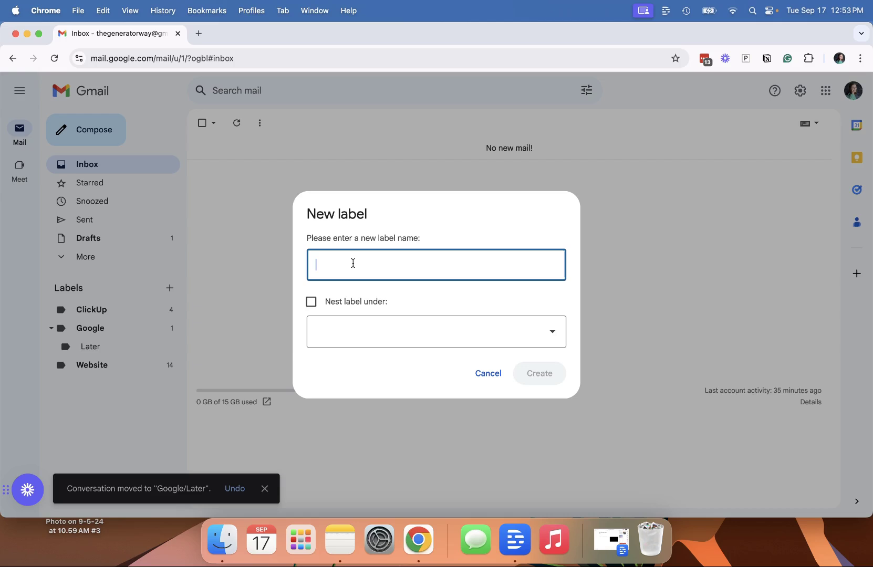
{"action": "type", "text": "Trello"}
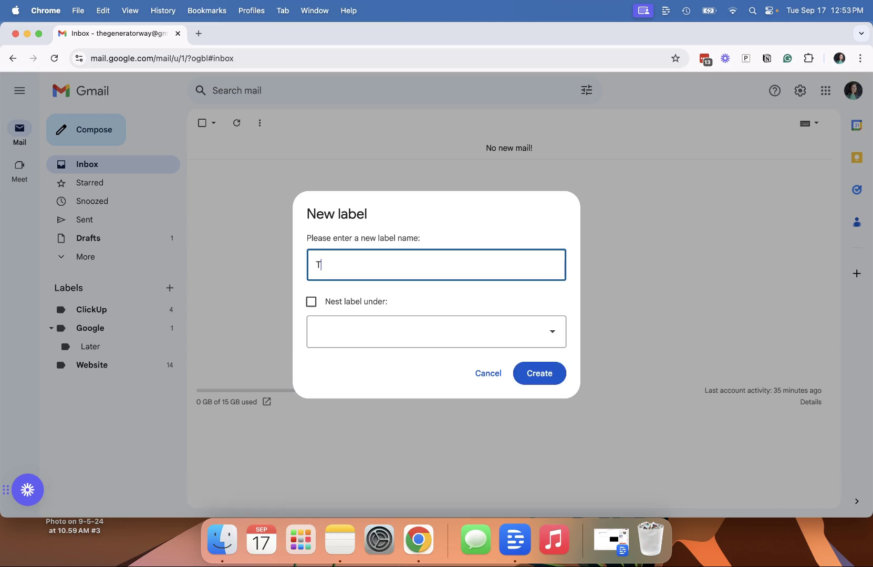
{"action": "left_click", "coordinate": [312, 302]}
{"action": "left_click", "coordinate": [551, 334]}
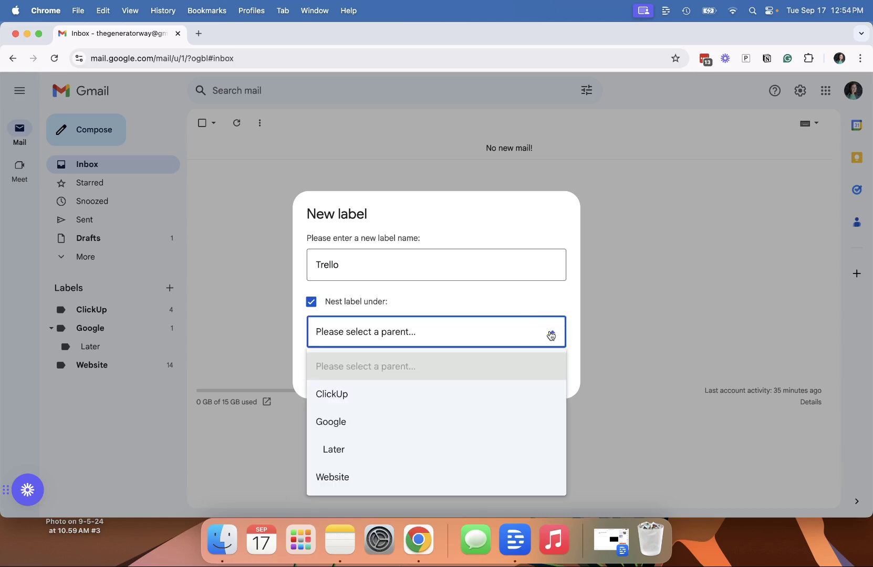
{"action": "left_click", "coordinate": [435, 426]}
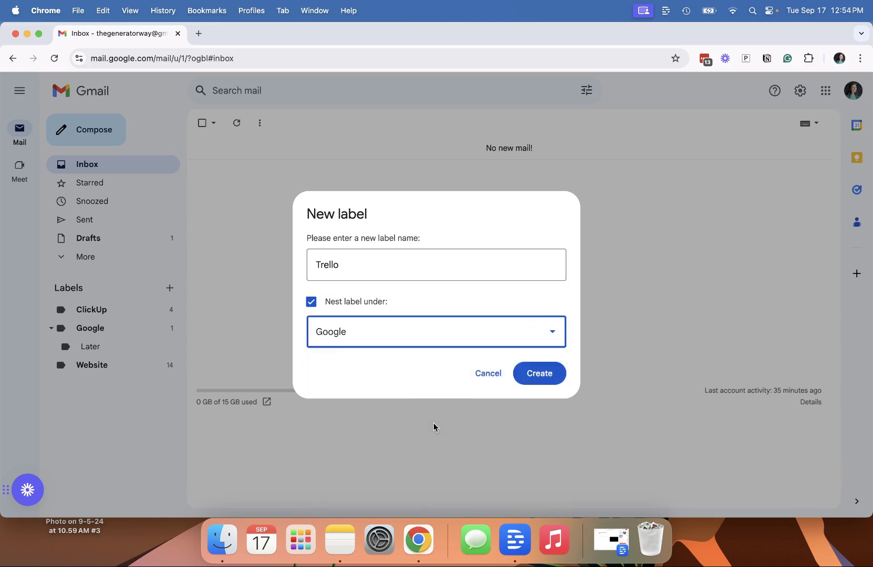
{"action": "key", "text": "Return"}
{"action": "left_click", "coordinate": [51, 329]}
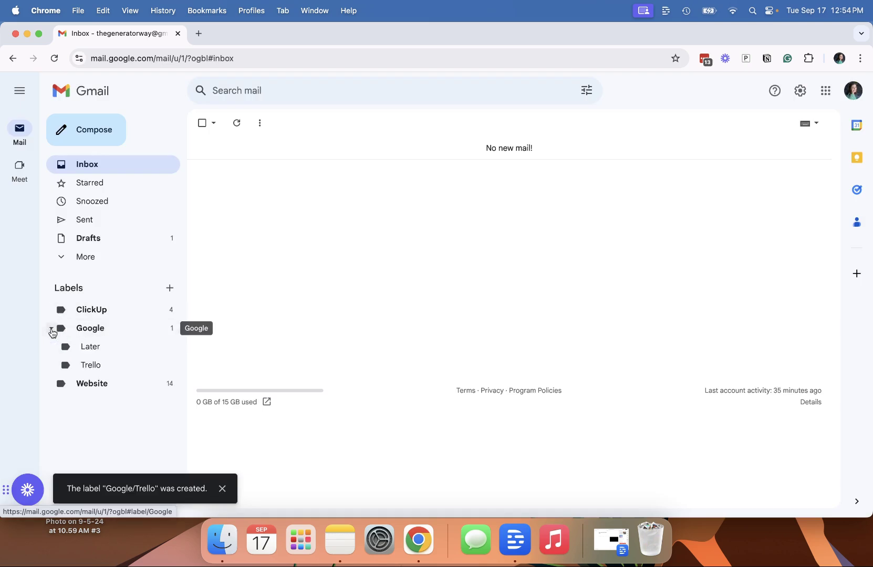
{"action": "left_click", "coordinate": [51, 329]}
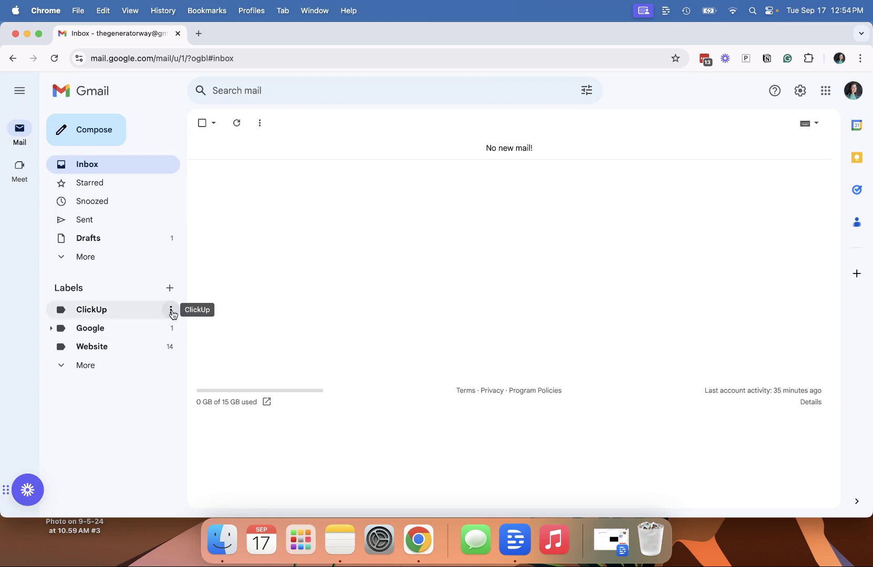
- Edit the ClickUp label to nest it under Google
{"action": "left_click", "coordinate": [172, 311]}
{"action": "left_click", "coordinate": [216, 468]}
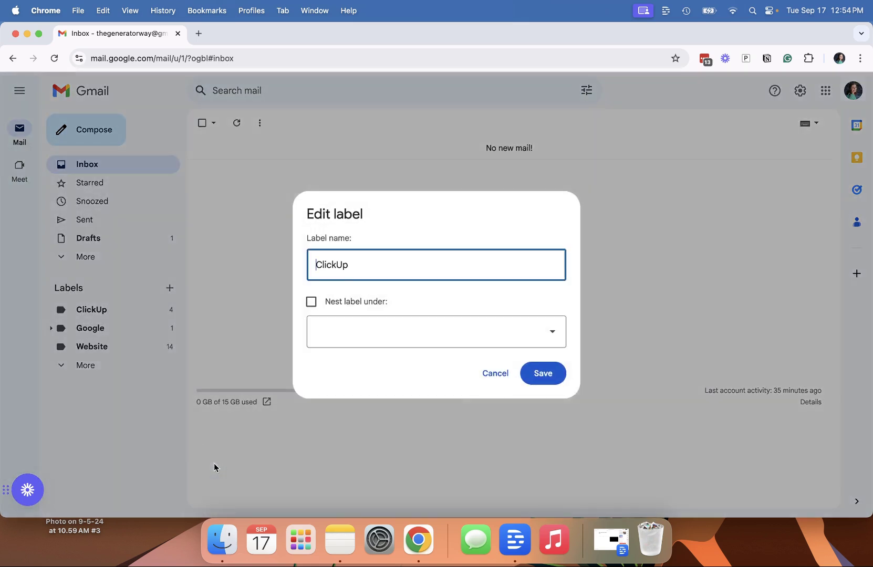
{"action": "left_click", "coordinate": [311, 302]}
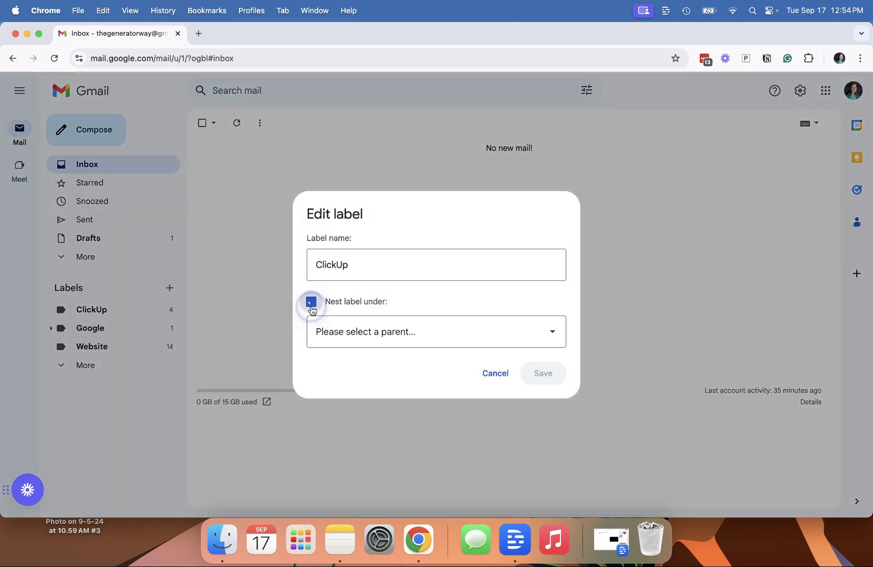
{"action": "left_click", "coordinate": [445, 335]}
{"action": "left_click", "coordinate": [378, 395]}
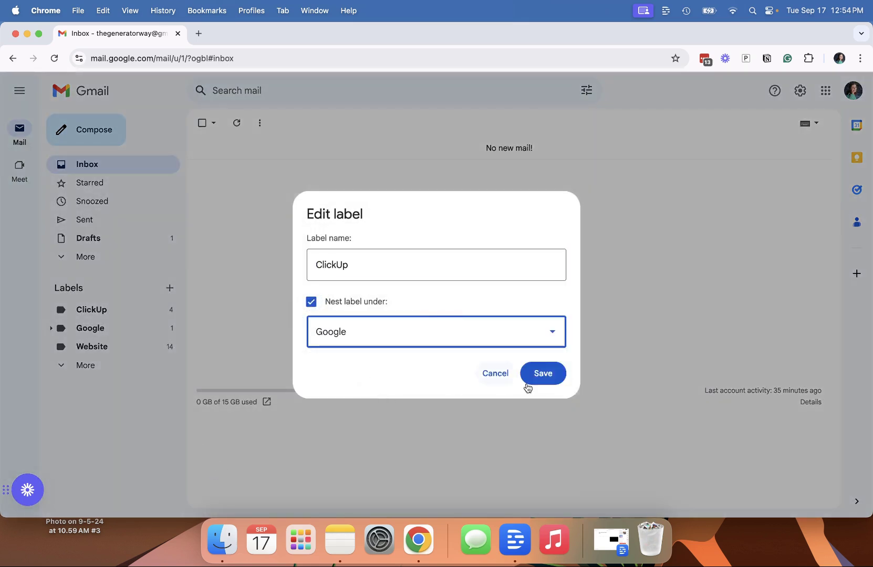
{"action": "left_click", "coordinate": [541, 374]}
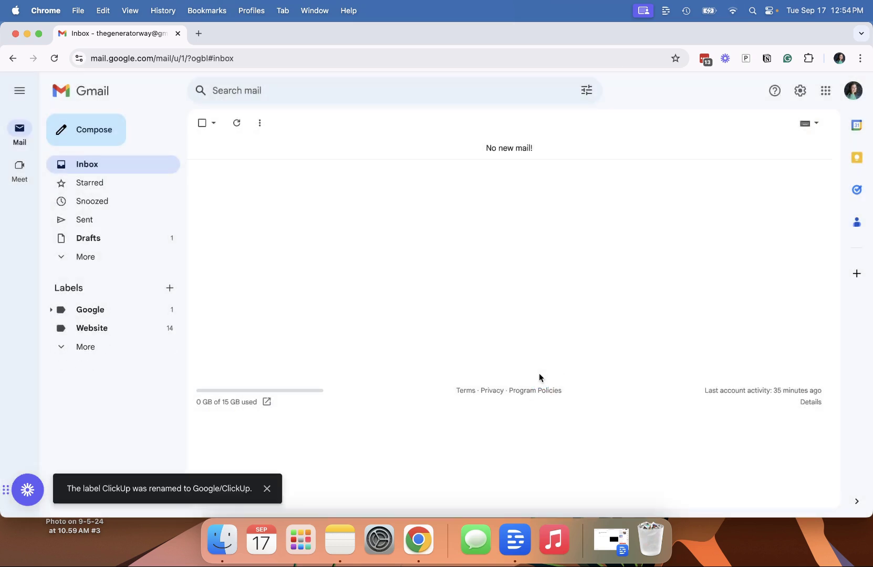
- Drag the Google Account and Google Analytics emails from ClickUp onto the Google label
{"action": "left_click", "coordinate": [52, 311]}
{"action": "left_click", "coordinate": [105, 330]}
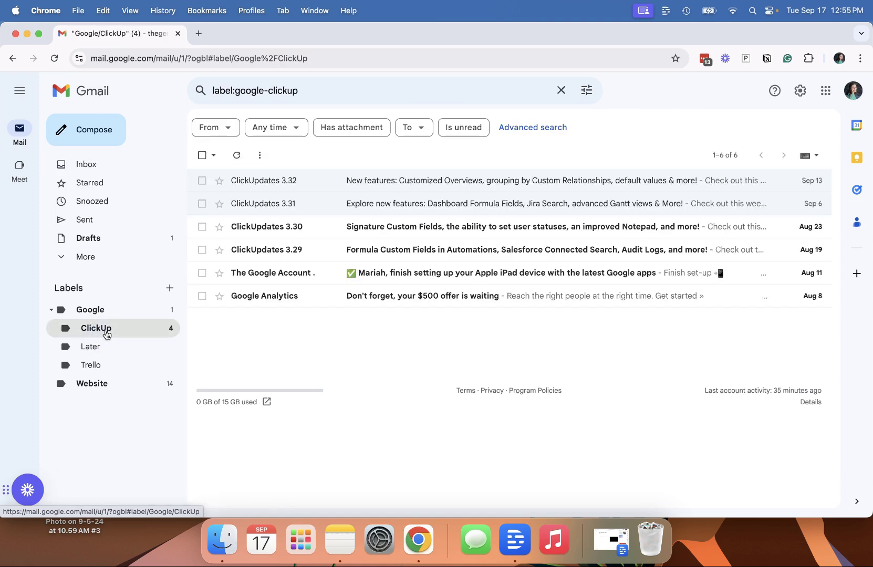
{"action": "left_click", "coordinate": [202, 272]}
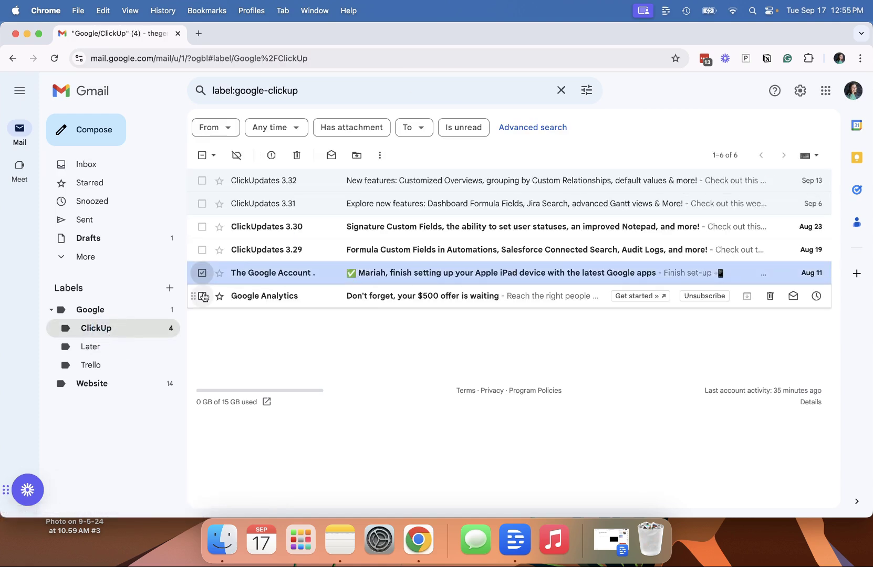
{"action": "left_click", "coordinate": [203, 296]}
{"action": "left_click_drag", "start_coordinate": [234, 274], "coordinate": [105, 311]}
{"action": "left_click", "coordinate": [104, 310]}
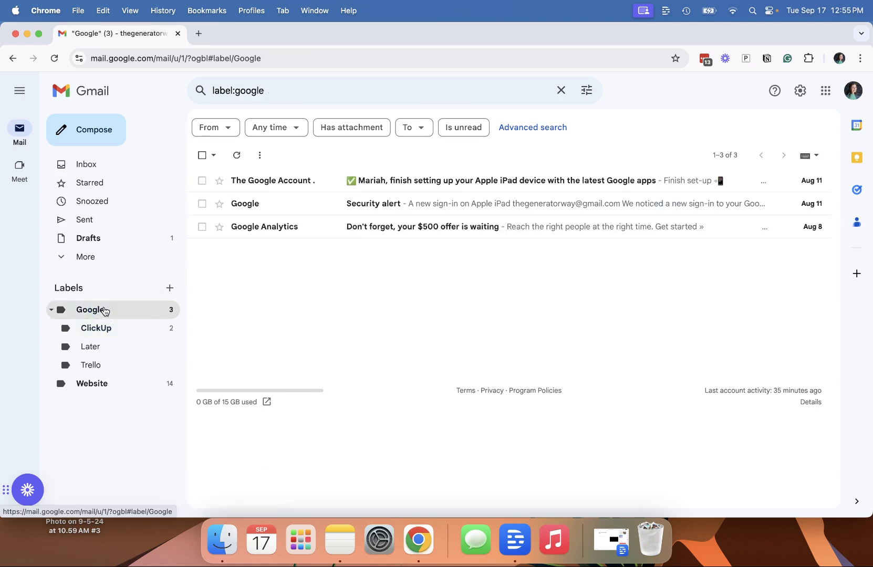
{"action": "left_click", "coordinate": [51, 309]}
{"action": "left_click", "coordinate": [51, 313]}
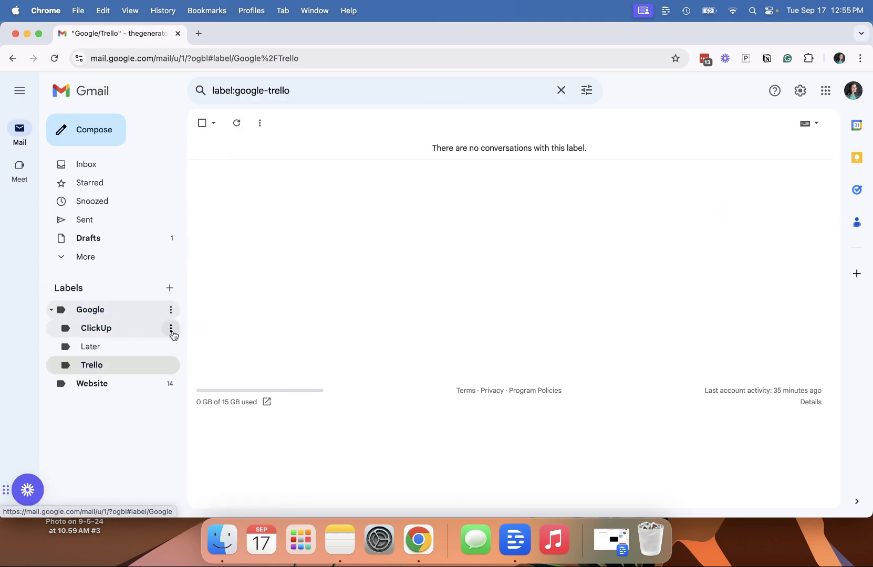
{"action": "left_click", "coordinate": [171, 328]}
- Edit ClickUp, clear the Nest label under option, and save
{"action": "left_click", "coordinate": [229, 438]}
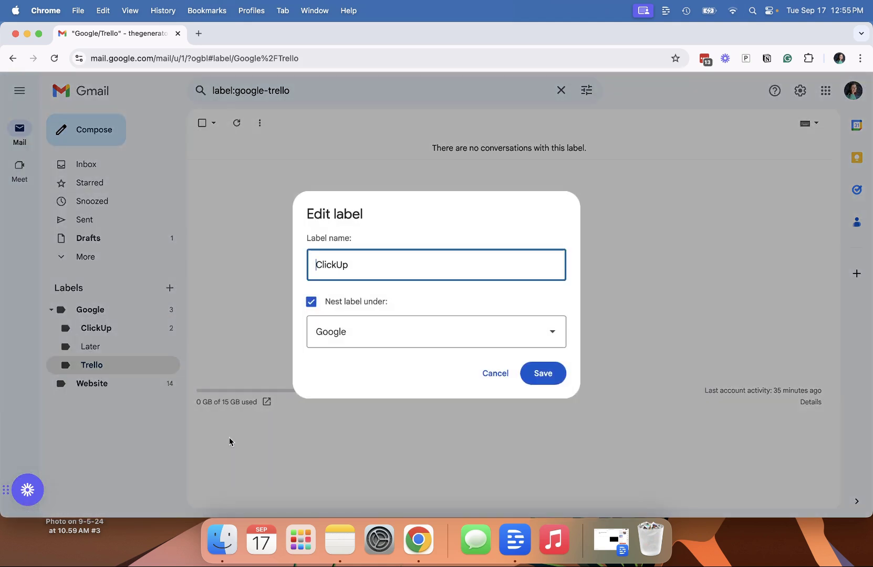
{"action": "left_click", "coordinate": [311, 303]}
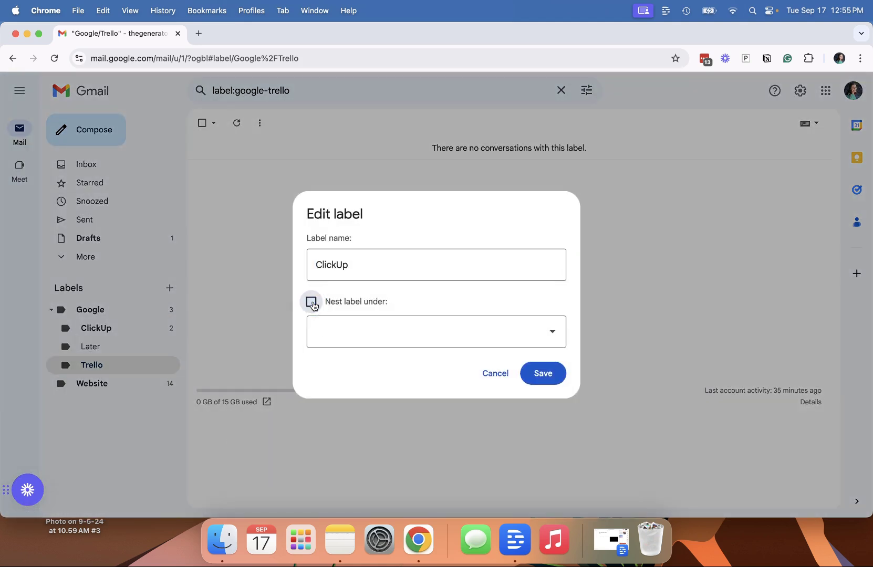
{"action": "left_click", "coordinate": [551, 375]}
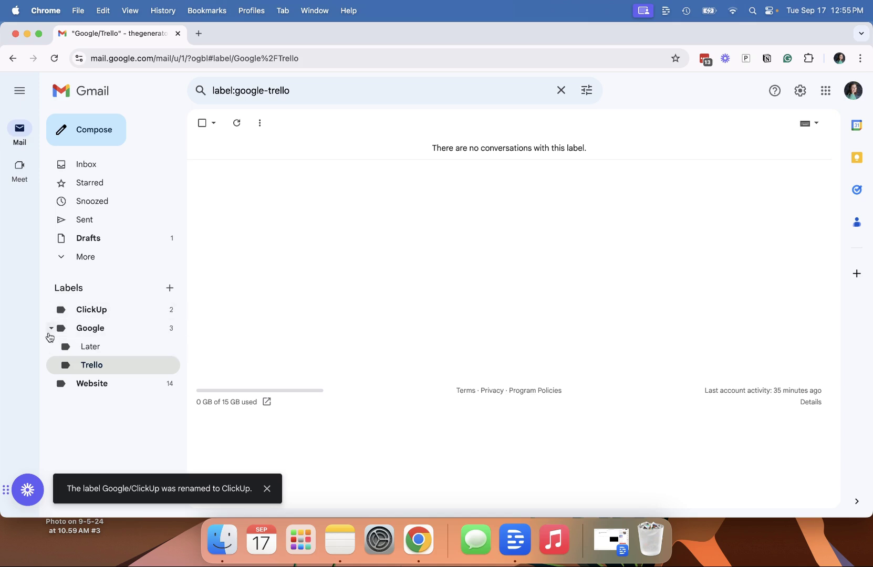
- Collapse Google's sublabels, review the ClickUp emails, then go back to the empty inbox
{"action": "left_click", "coordinate": [51, 330]}
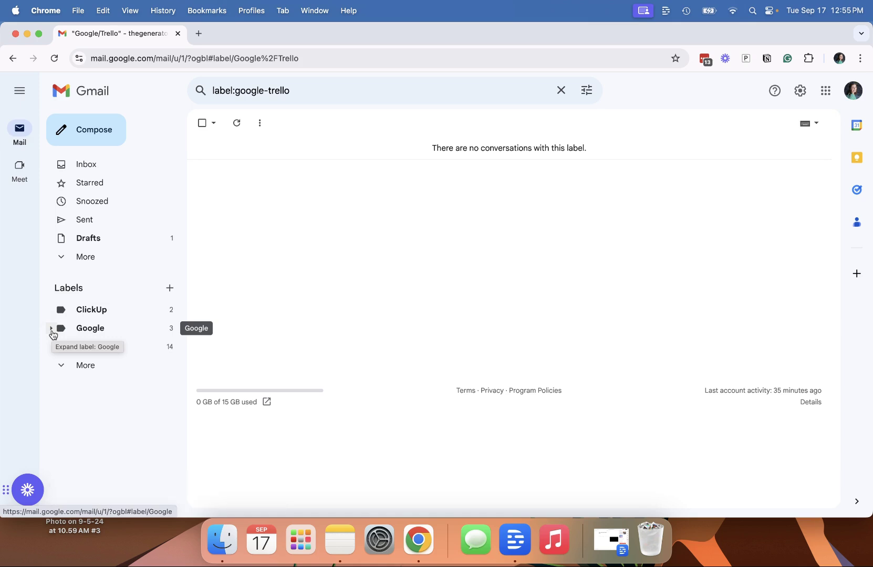
{"action": "left_click", "coordinate": [97, 167]}
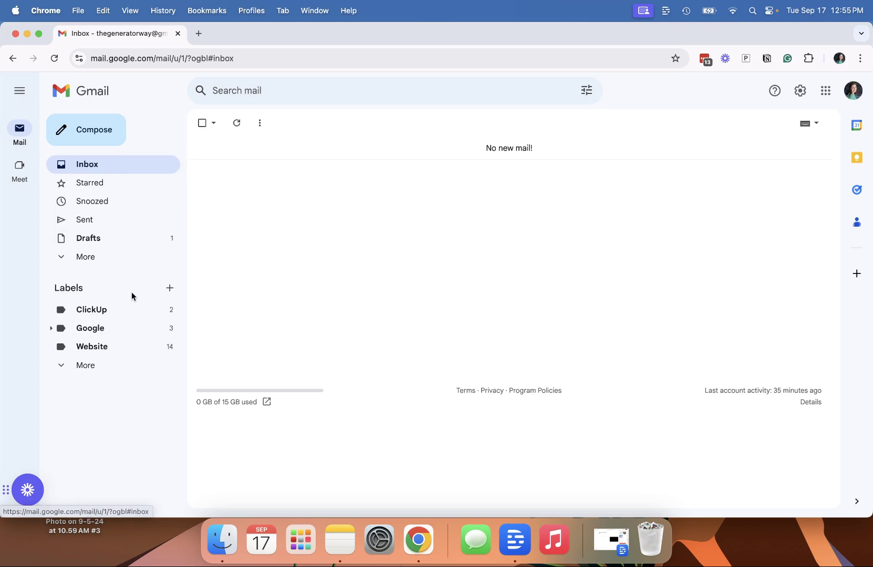
{"action": "left_click", "coordinate": [110, 310]}
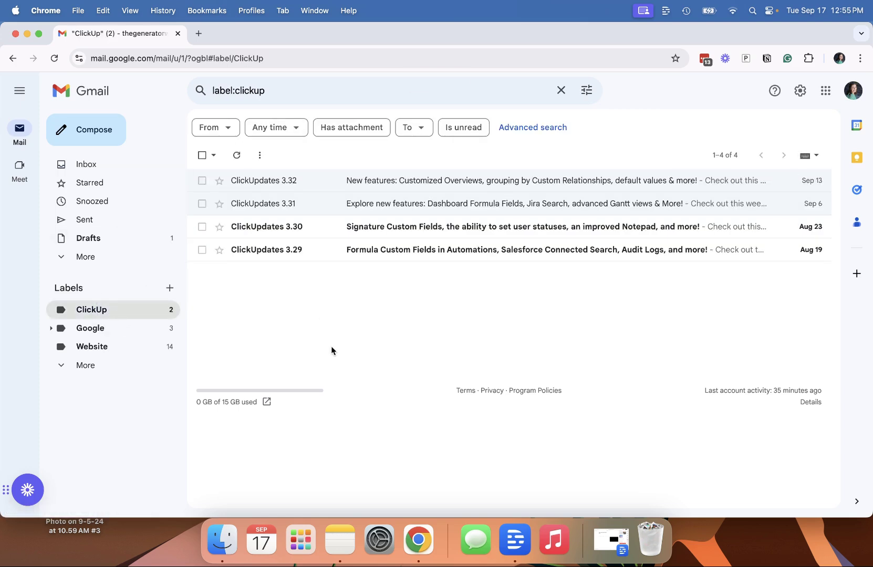
{"action": "key", "text": "super+bracketleft"}
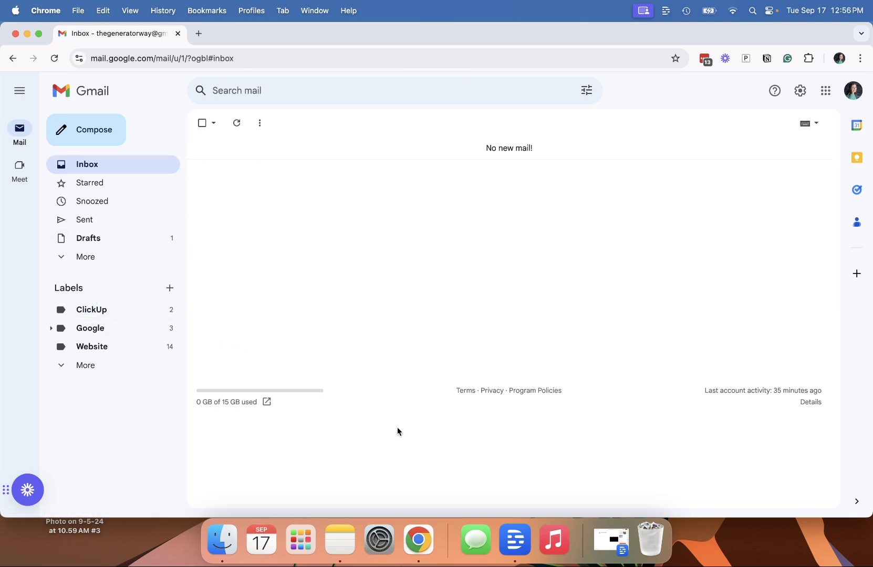